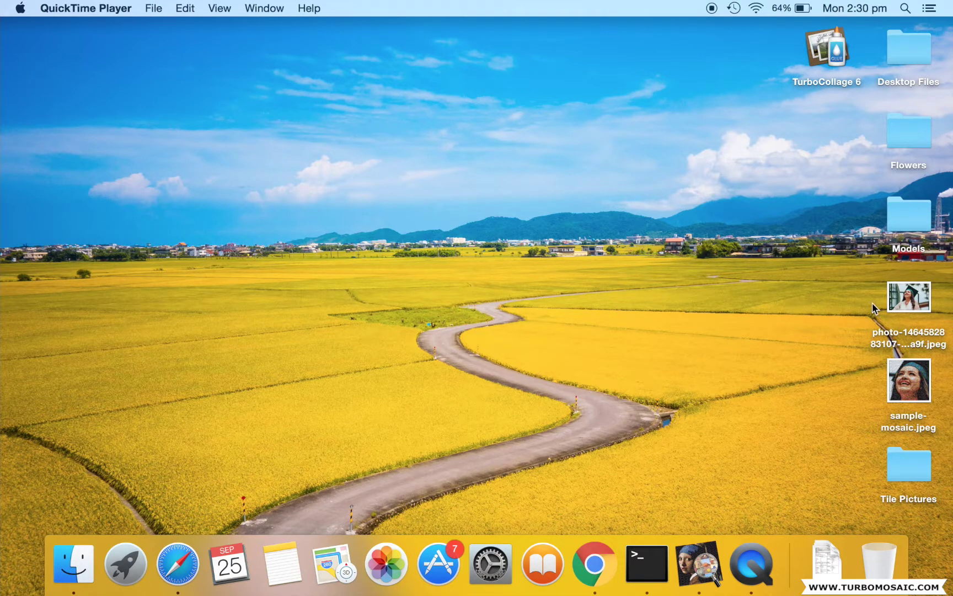
- Preview the graduate photo and look inside the Tile Pictures folder
double_click(910, 296)
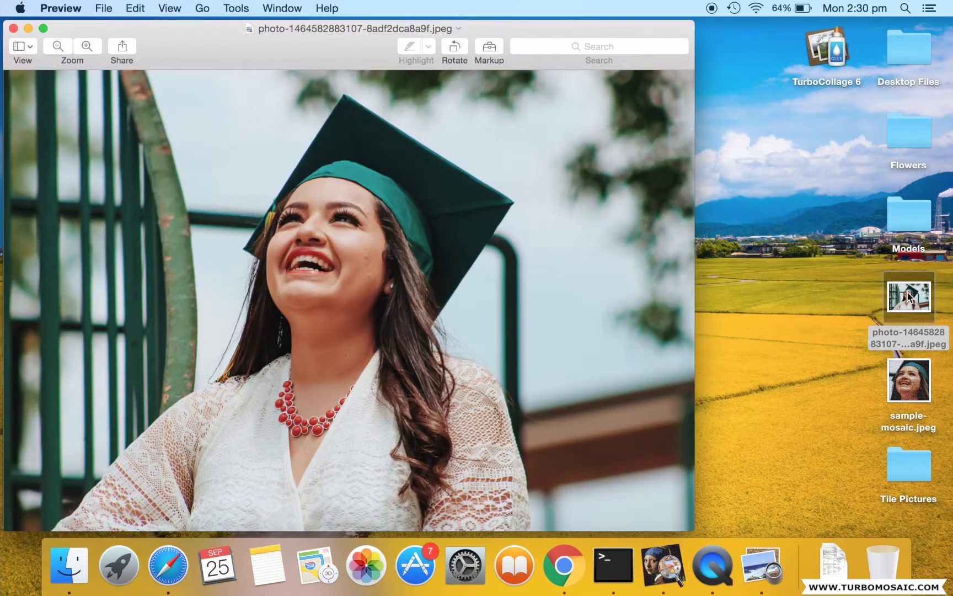
left_click(14, 28)
double_click(893, 465)
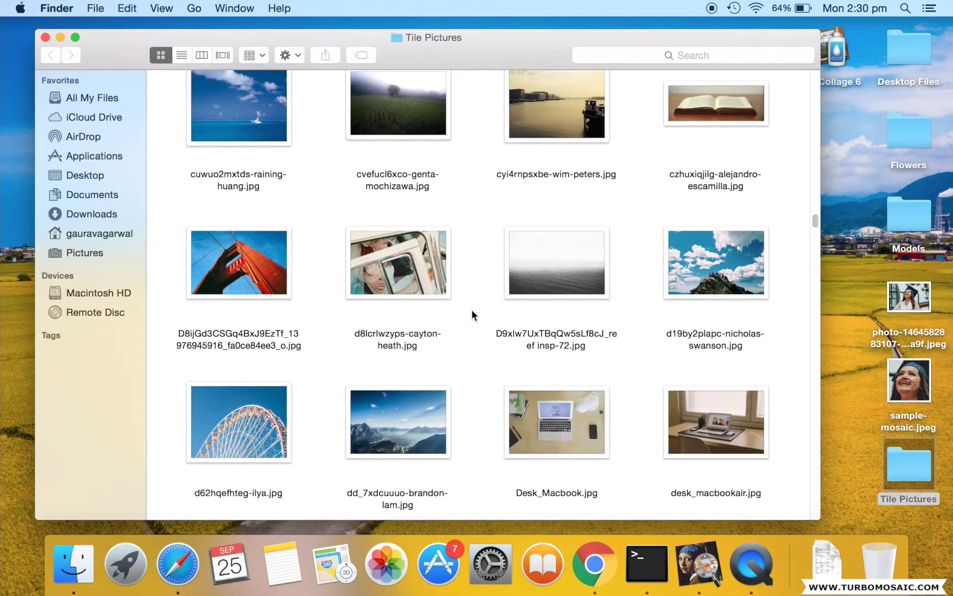
scroll(471, 309, "up", 10)
scroll(472, 310, "up", 5)
scroll(471, 310, "down", 3)
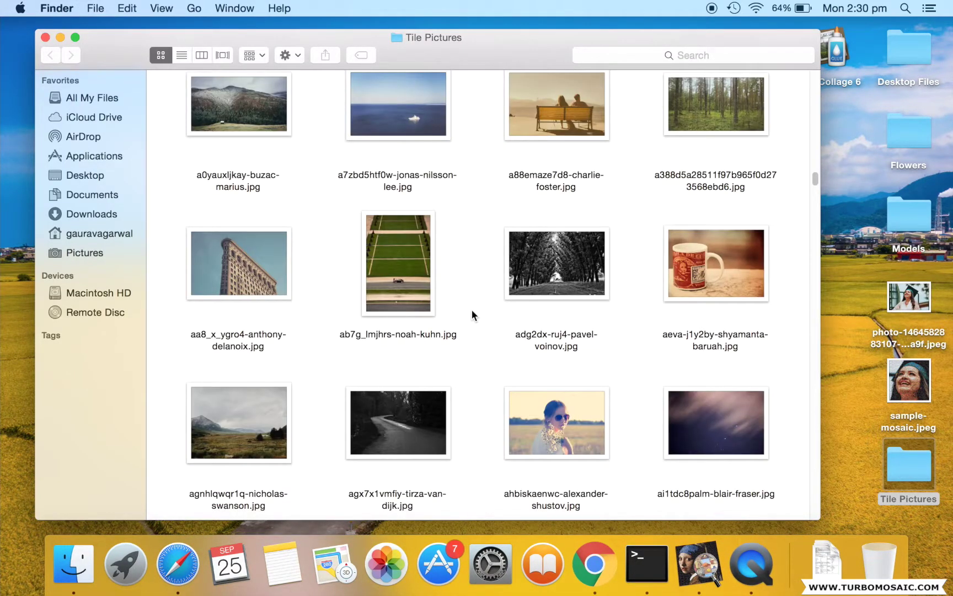
left_click(46, 38)
- Inspect the sample mosaic, zooming in three times to see its tiles and back out
double_click(909, 379)
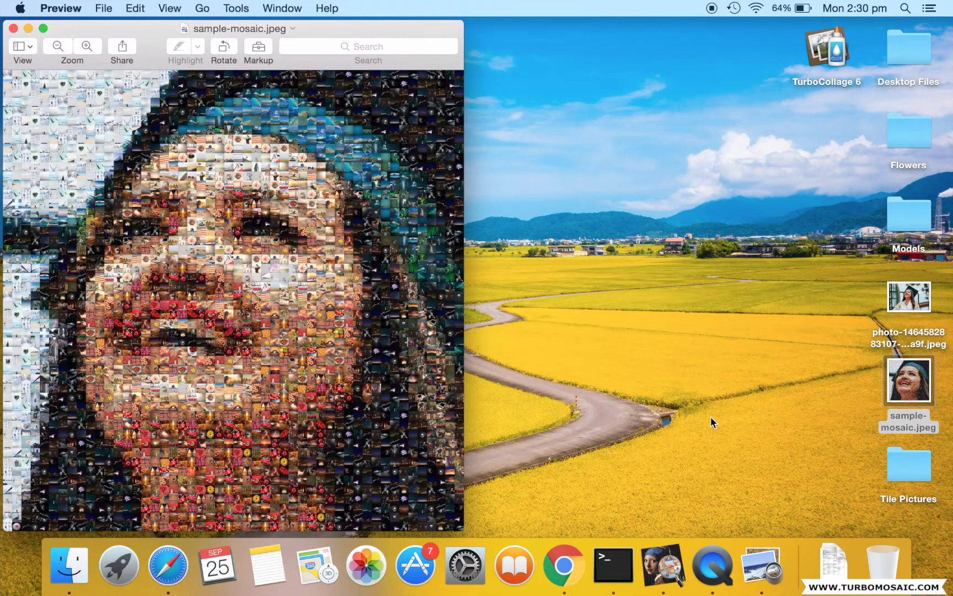
left_click(93, 46)
left_click(93, 45)
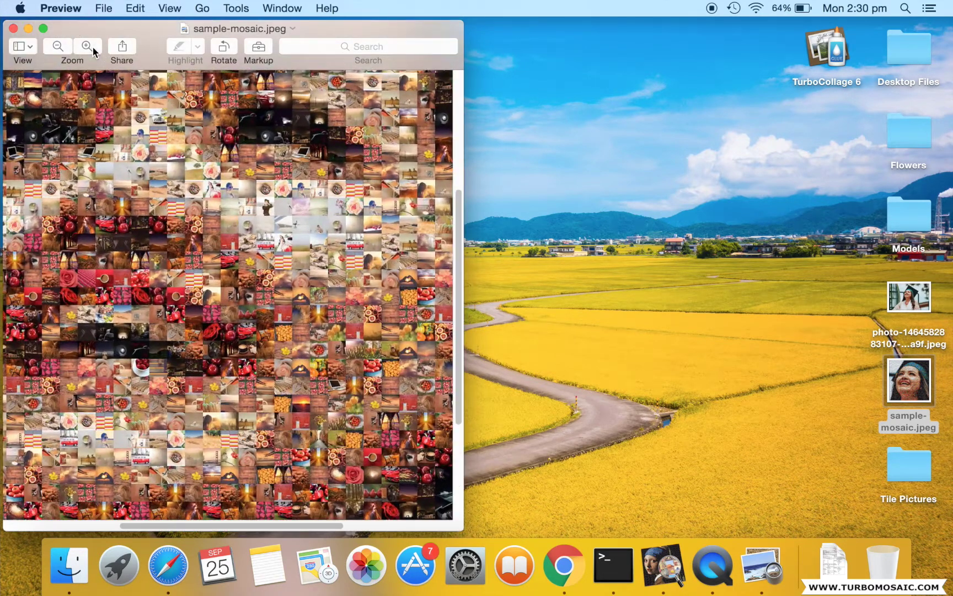
left_click(92, 45)
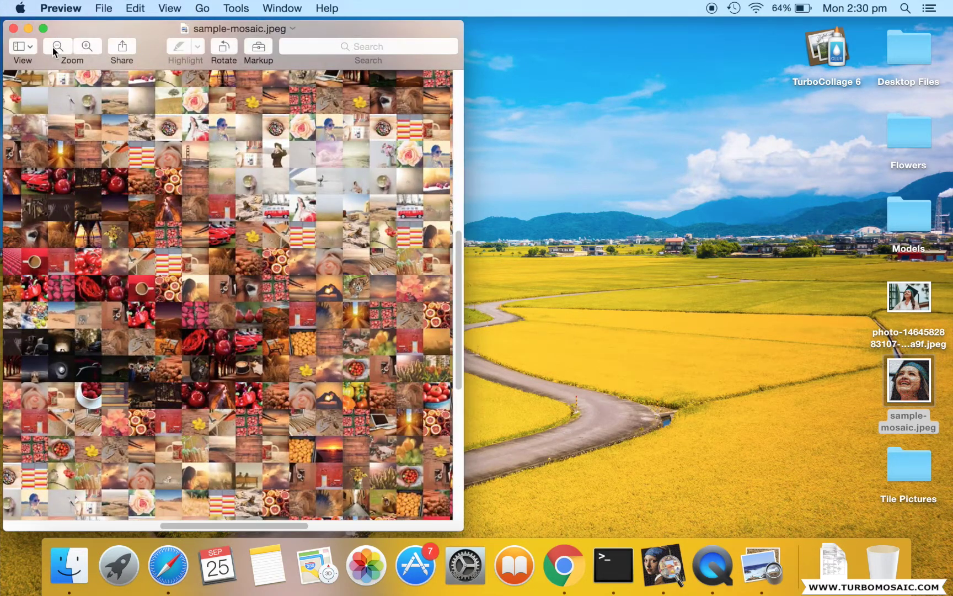
left_click(53, 45)
left_click(52, 45)
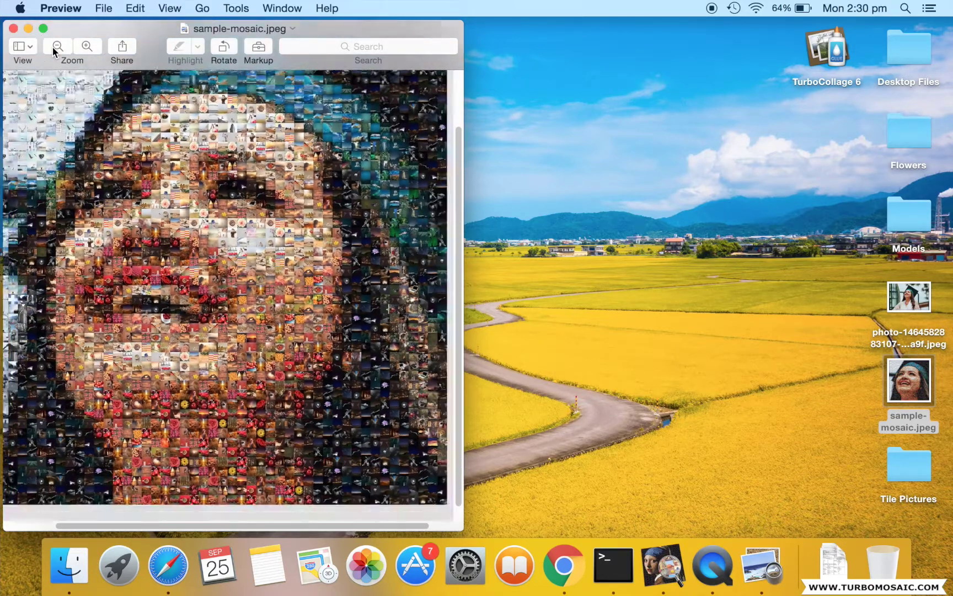
left_click(52, 45)
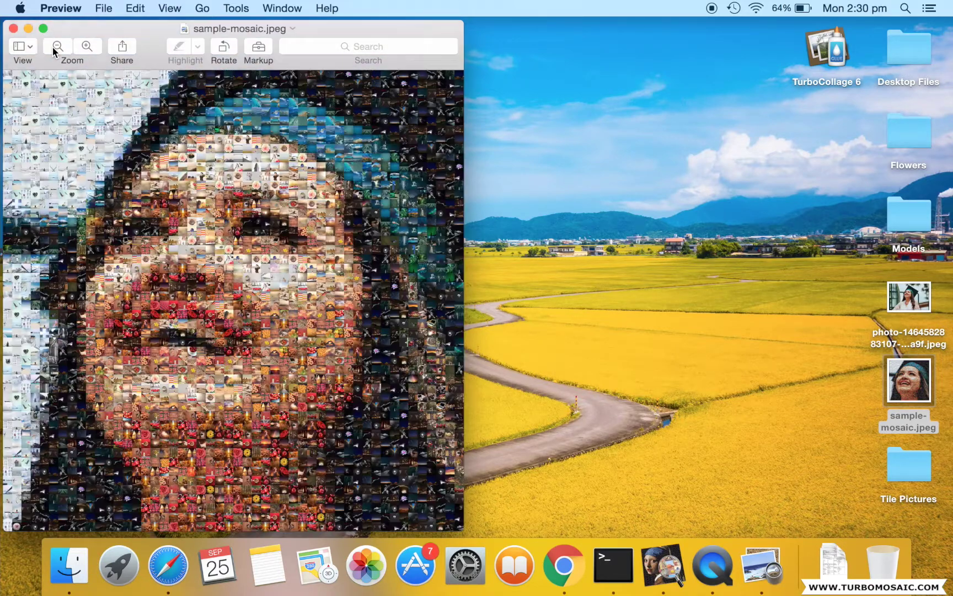
left_click(16, 30)
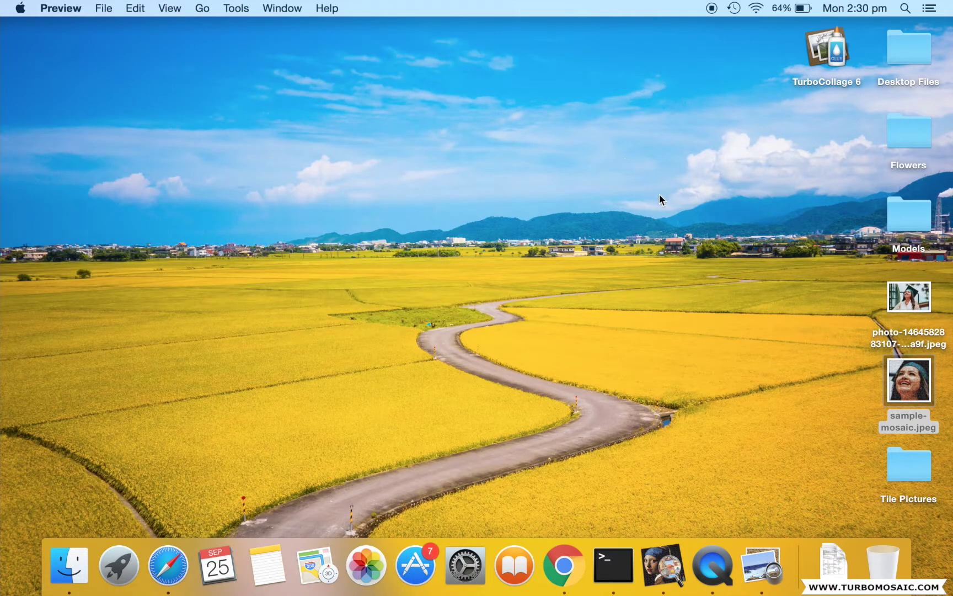
- Launch TurboMosaic 2 and set the mosaic size to 16 X 16 (78 by 78 grid)
left_click(668, 561)
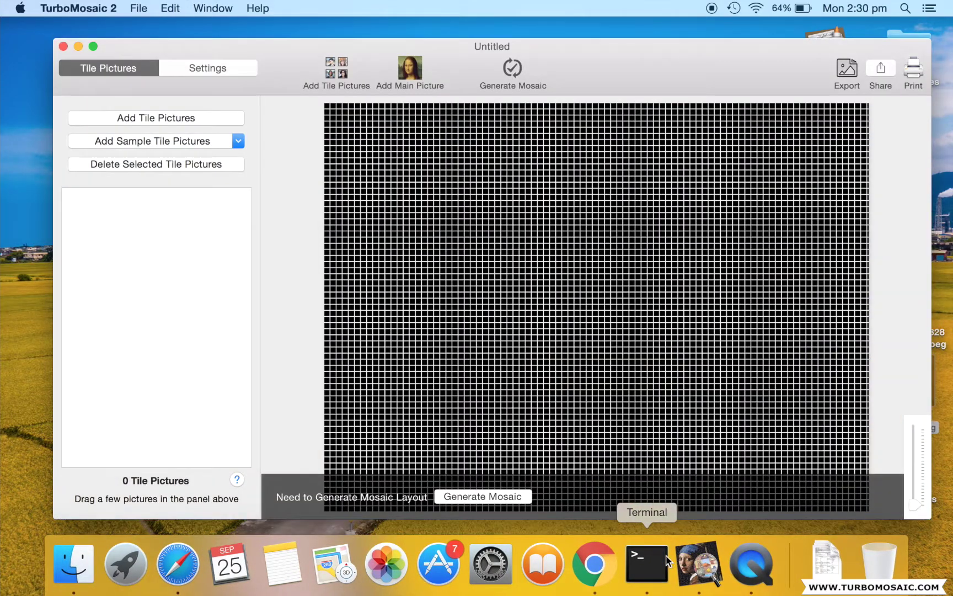
left_click_drag(586, 80, 565, 67)
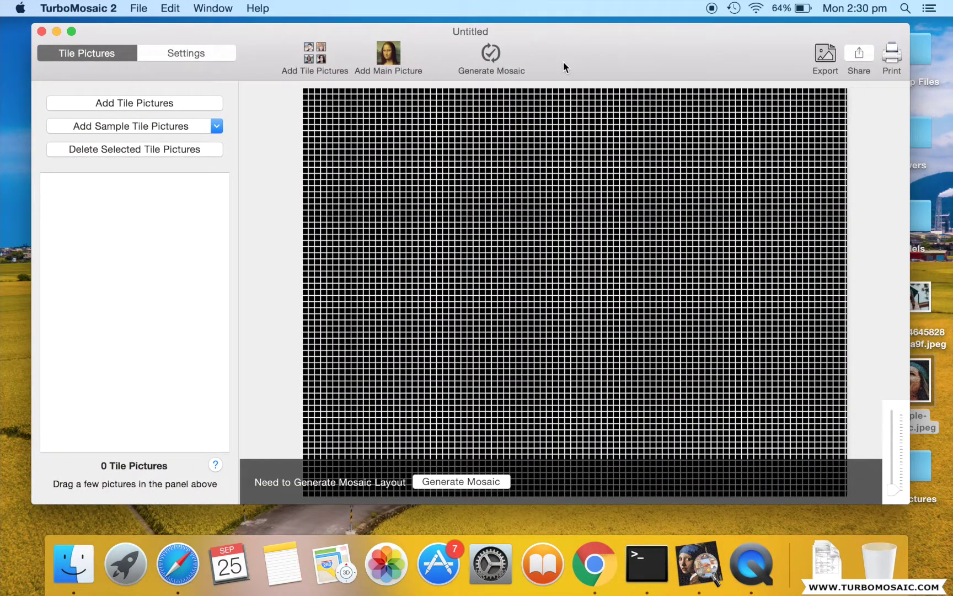
left_click(198, 56)
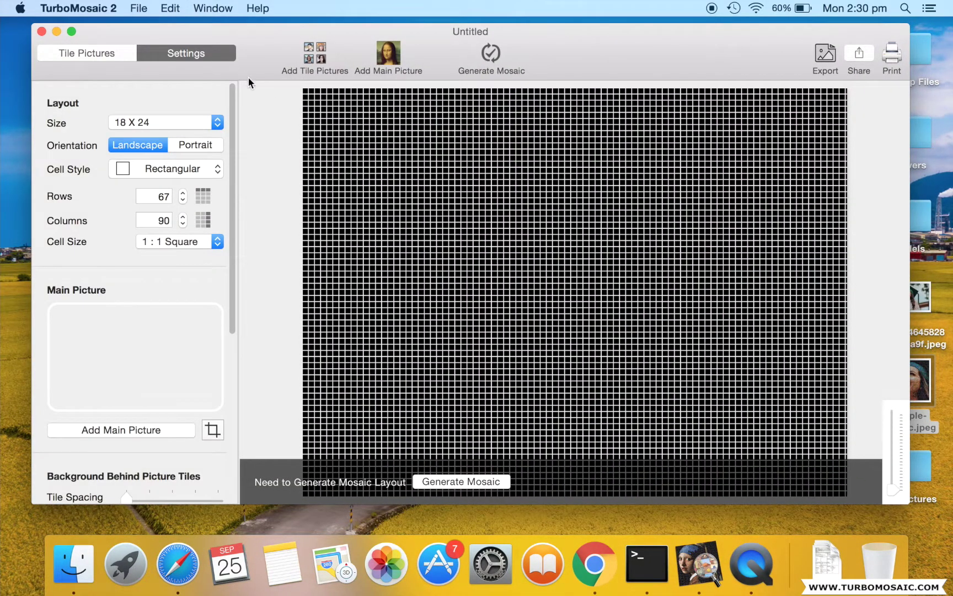
left_click(188, 123)
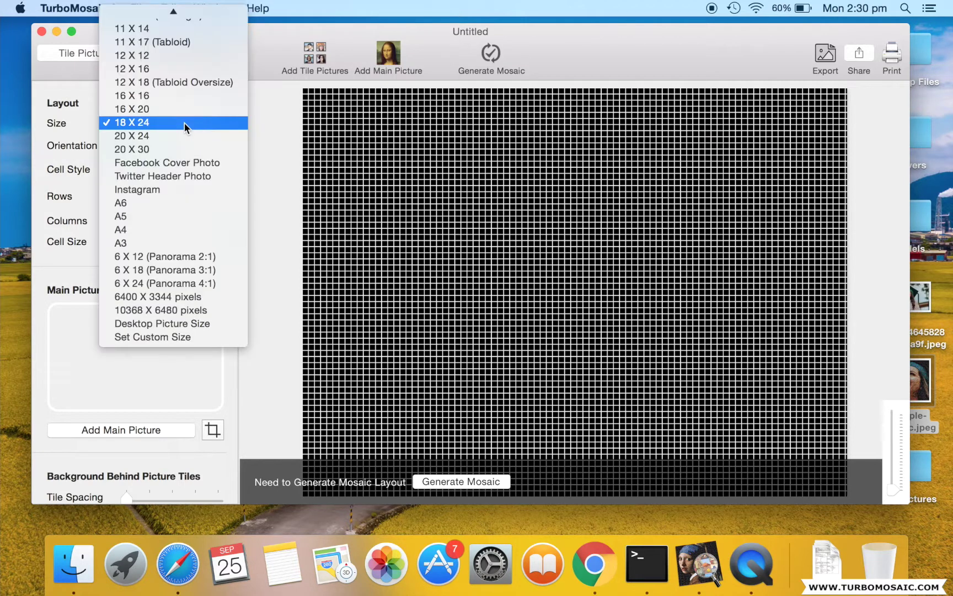
left_click(161, 97)
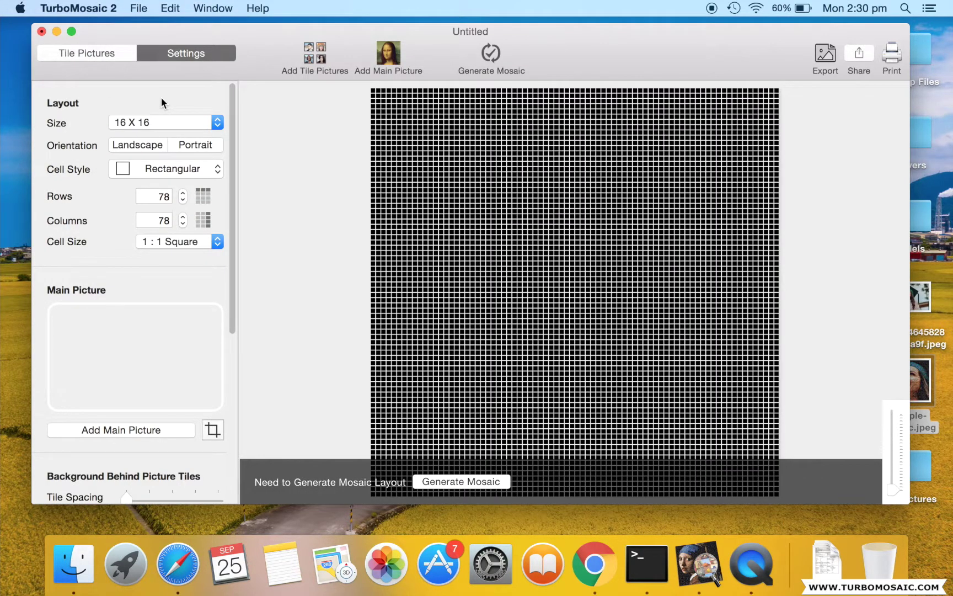
left_click(117, 430)
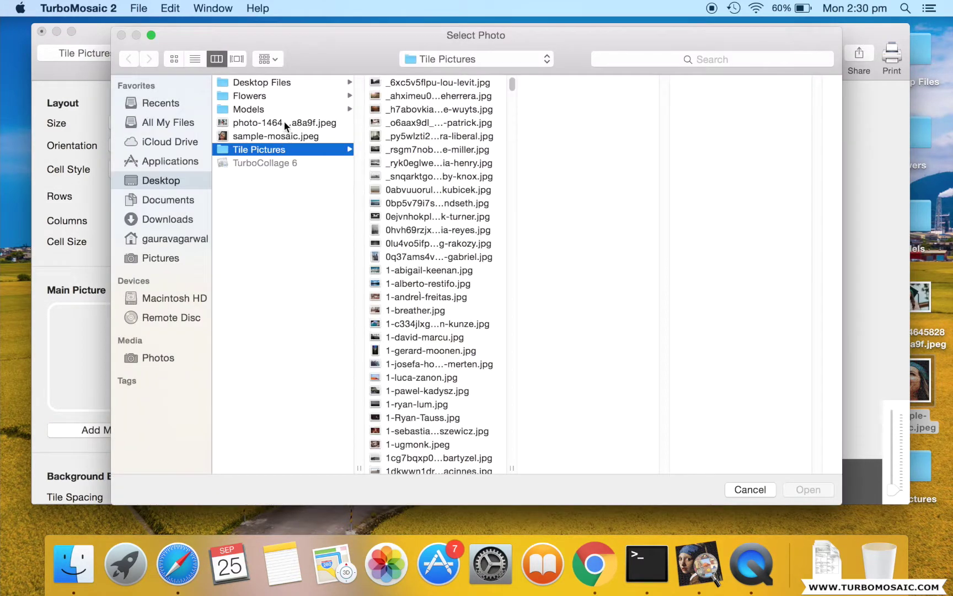
- Load photo-1464...a8a9f.jpeg from the Desktop as the main picture
left_click(284, 123)
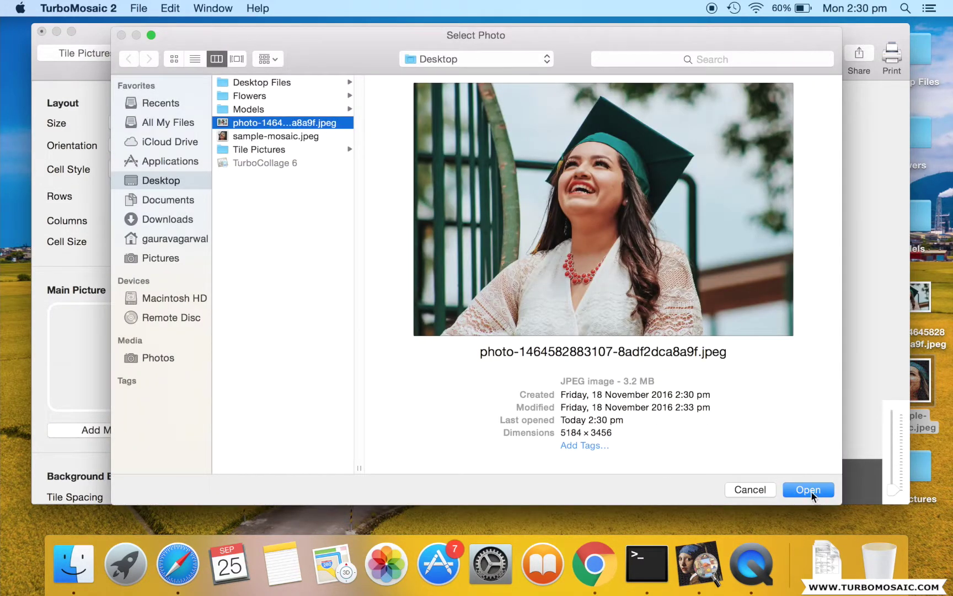
left_click(809, 490)
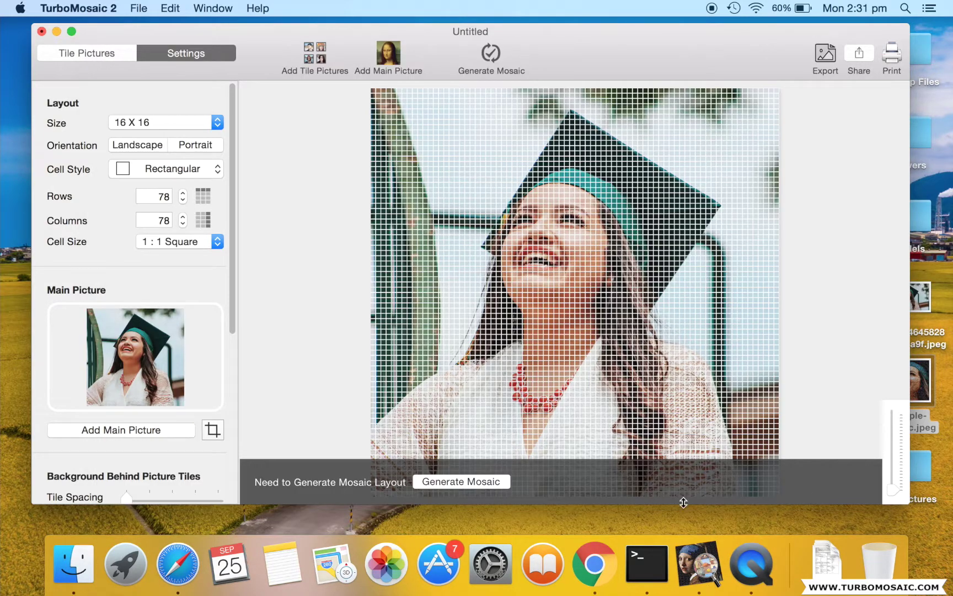
left_click(212, 429)
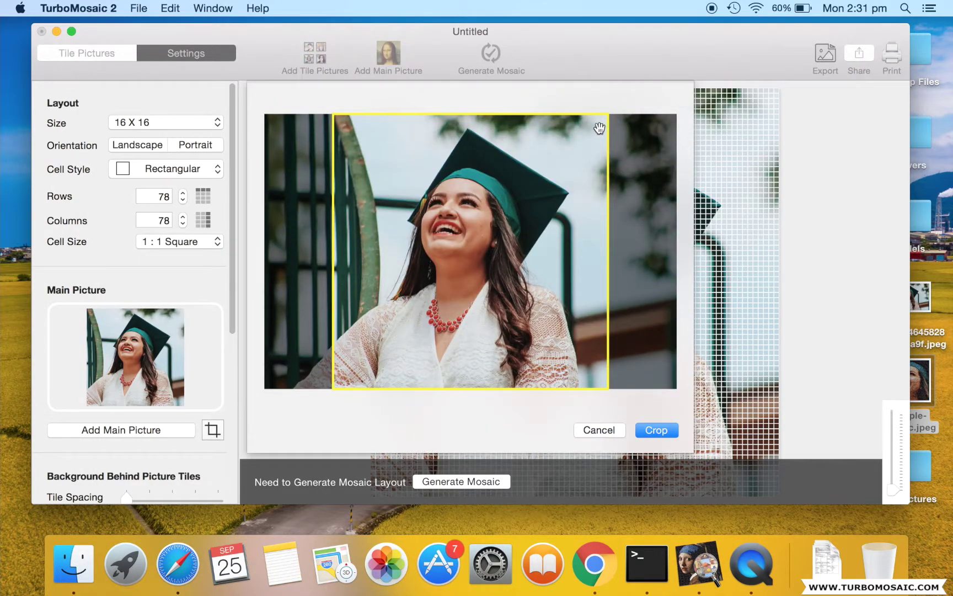
- Crop the main picture tightly around the graduate's face, then show the tile pictures list
left_click_drag(608, 116, 545, 158)
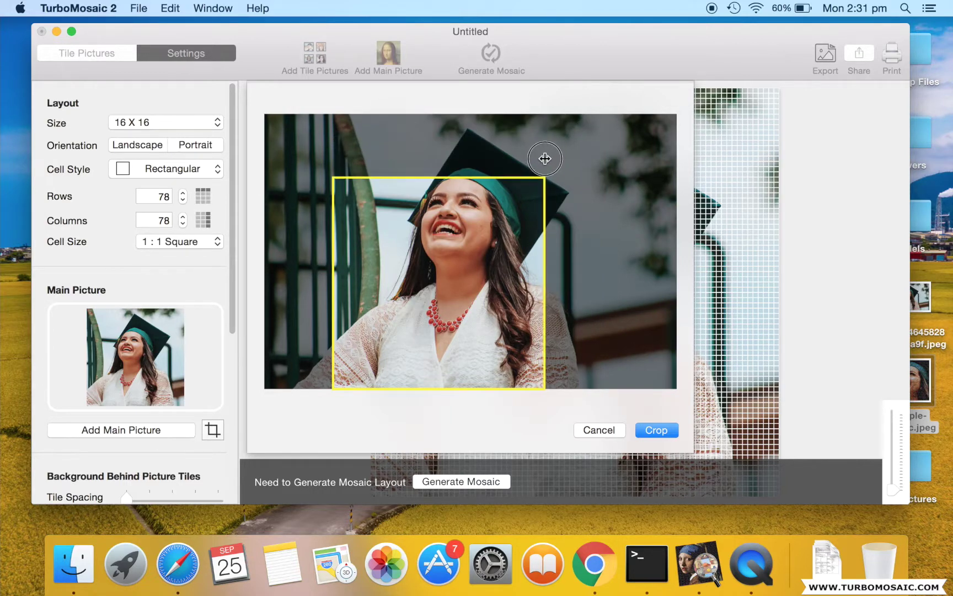
mouse_move(417, 312)
left_mouse_down()
mouse_move(408, 296)
mouse_move(398, 302)
left_mouse_up()
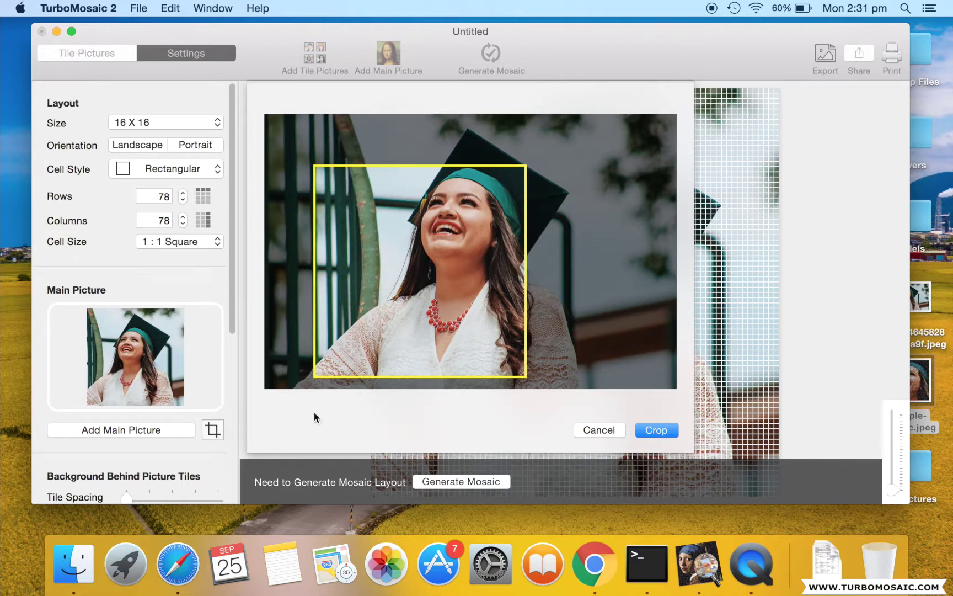
mouse_move(316, 376)
left_mouse_down()
mouse_move(411, 277)
mouse_move(401, 279)
left_mouse_up()
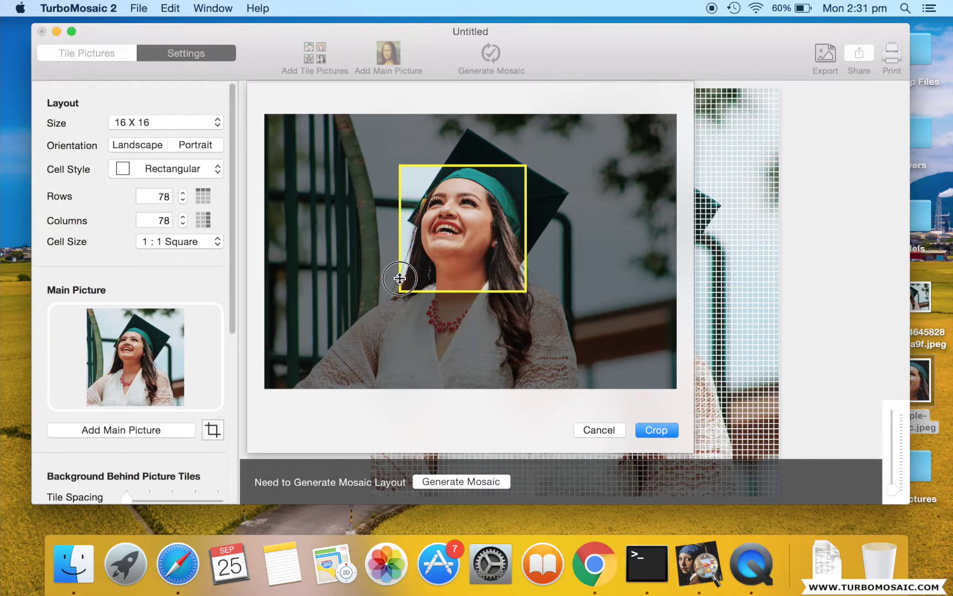
left_click(655, 430)
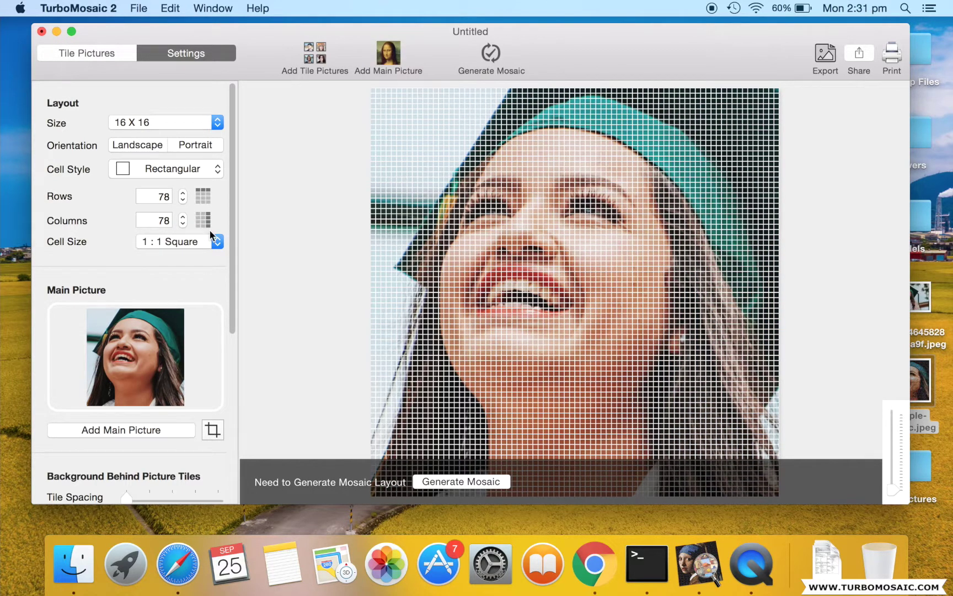
left_click(93, 51)
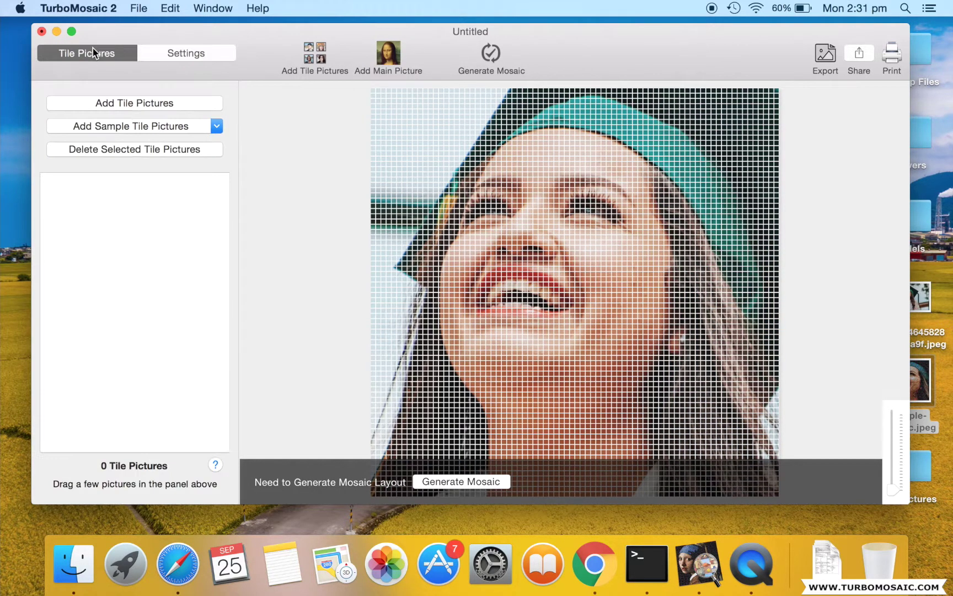
- Add every picture in the Tile Pictures folder (1000) as tiles, then return to Settings
left_click(134, 104)
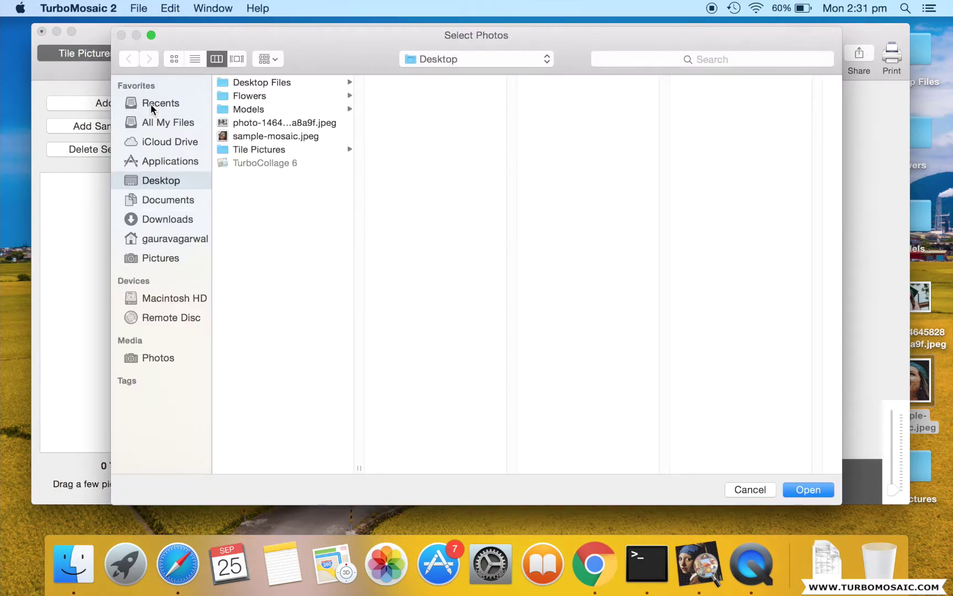
left_click(252, 149)
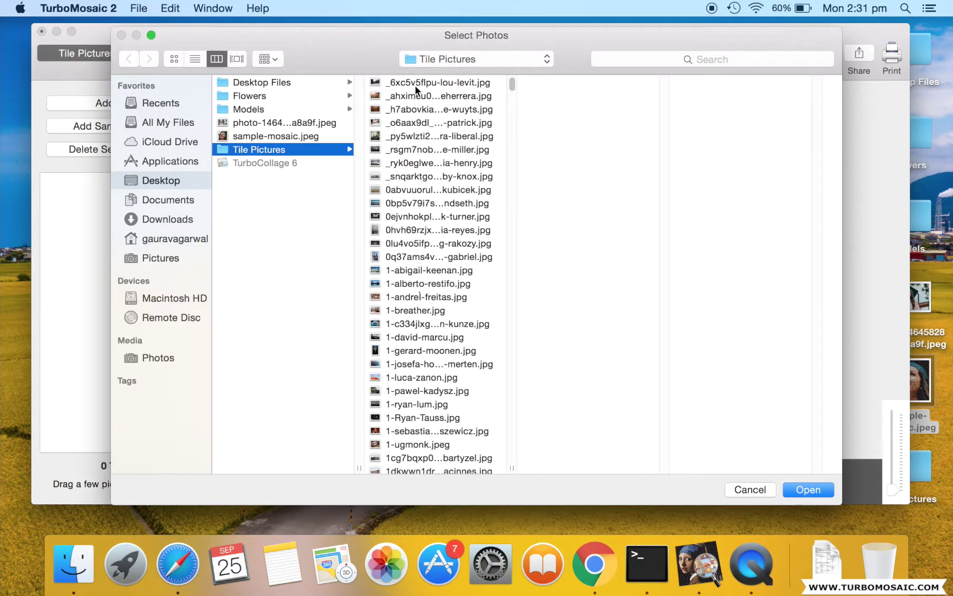
left_click(417, 81)
key("super+a")
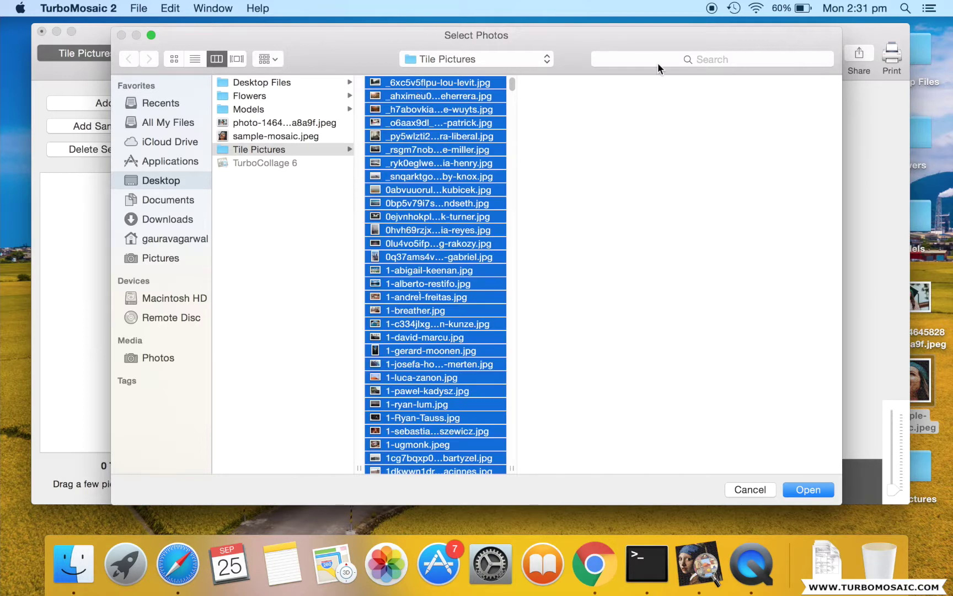
left_click(808, 490)
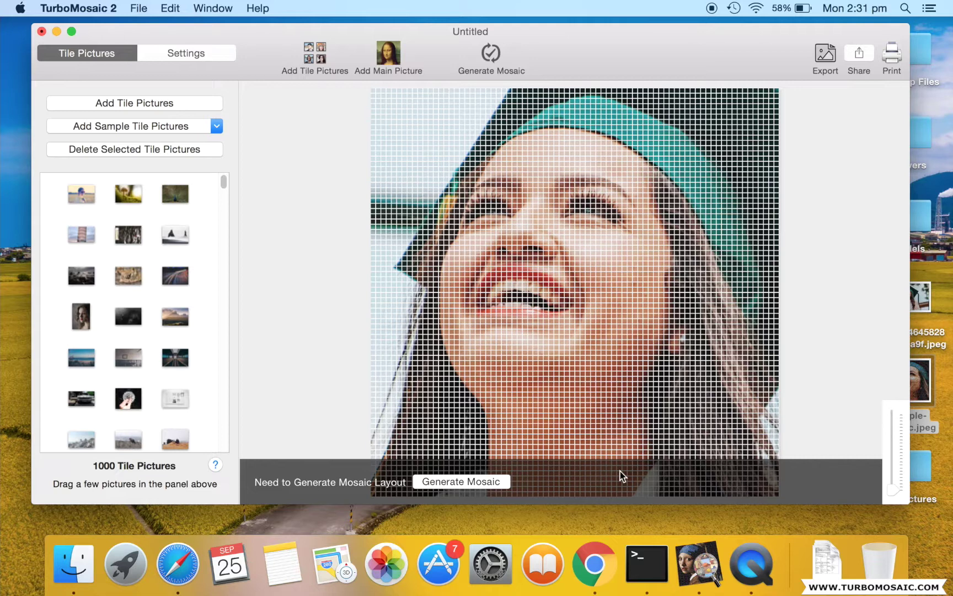
left_click(185, 54)
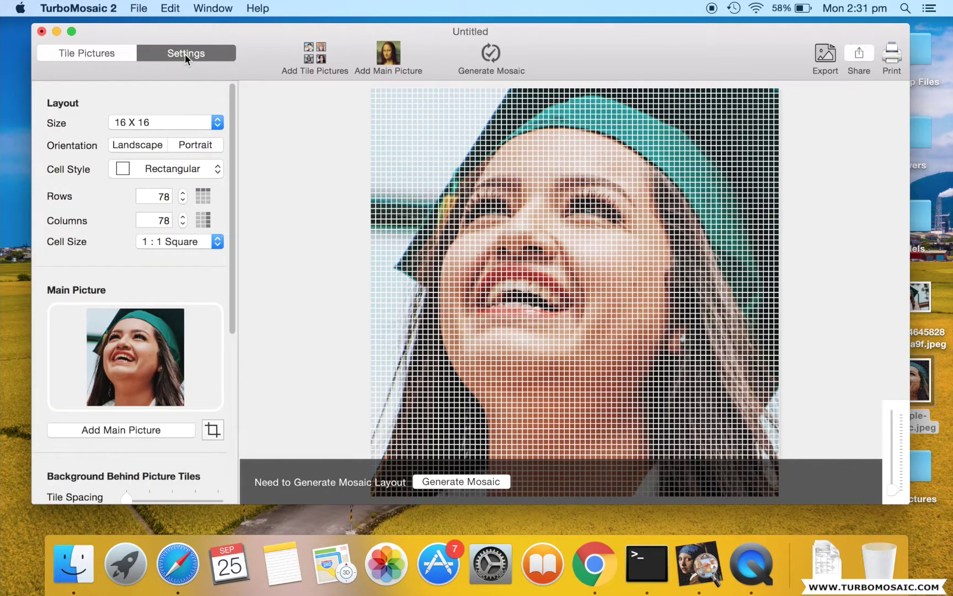
- Lower Rows and Columns from 78 to 50 and generate the mosaic
left_click(183, 201)
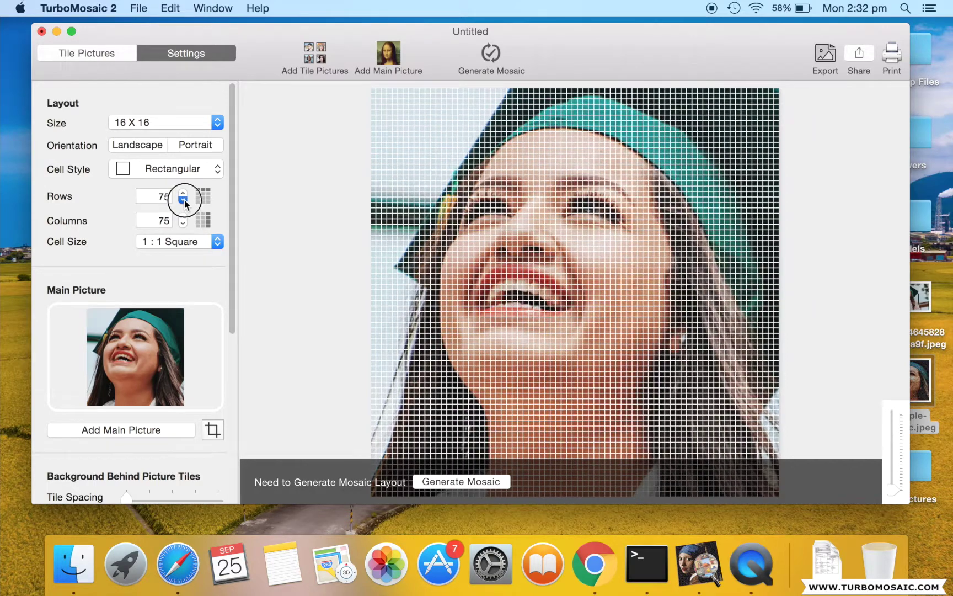
left_click(184, 200)
left_click(184, 199)
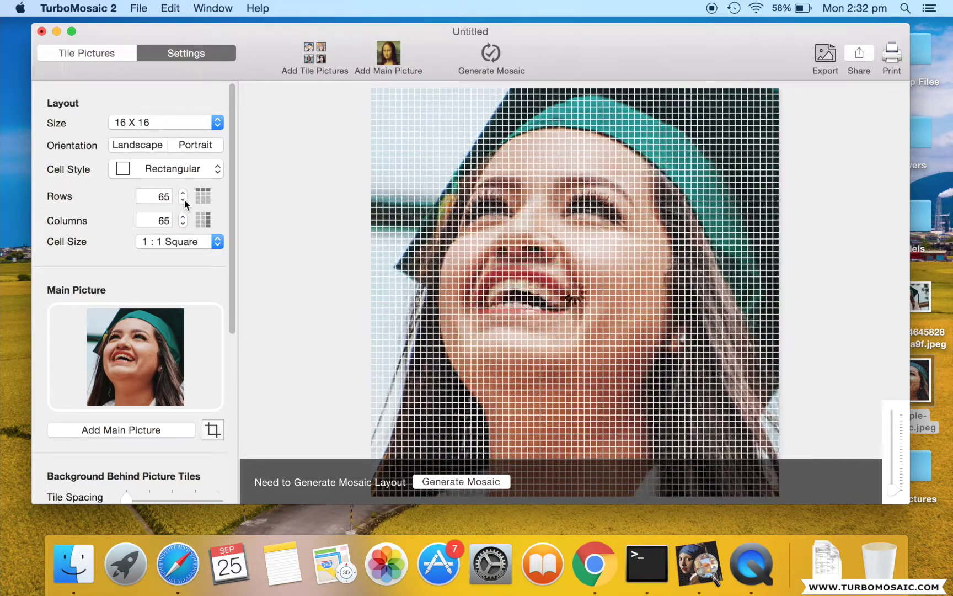
left_click(183, 199)
left_click(184, 198)
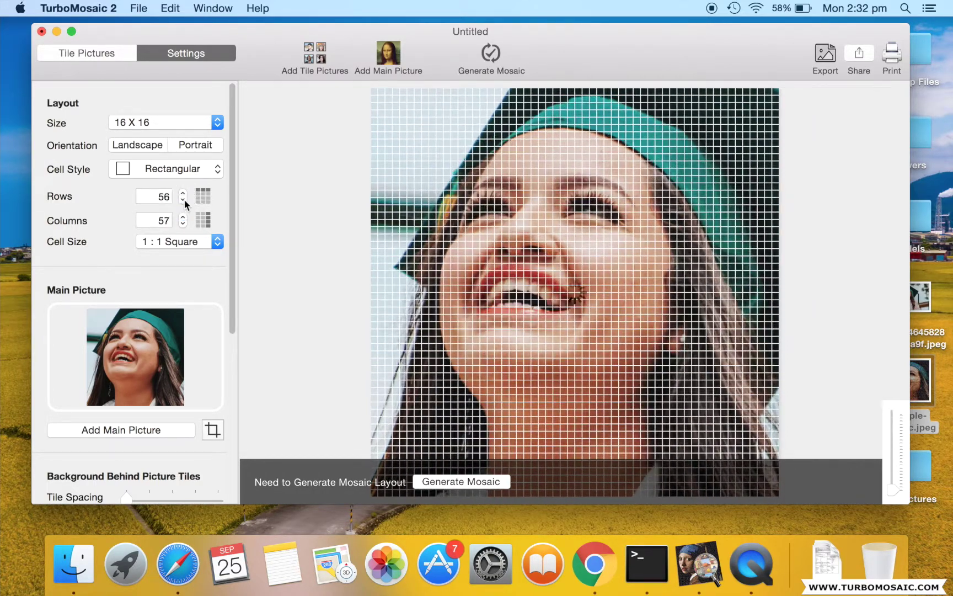
left_click(183, 199)
left_click(184, 199)
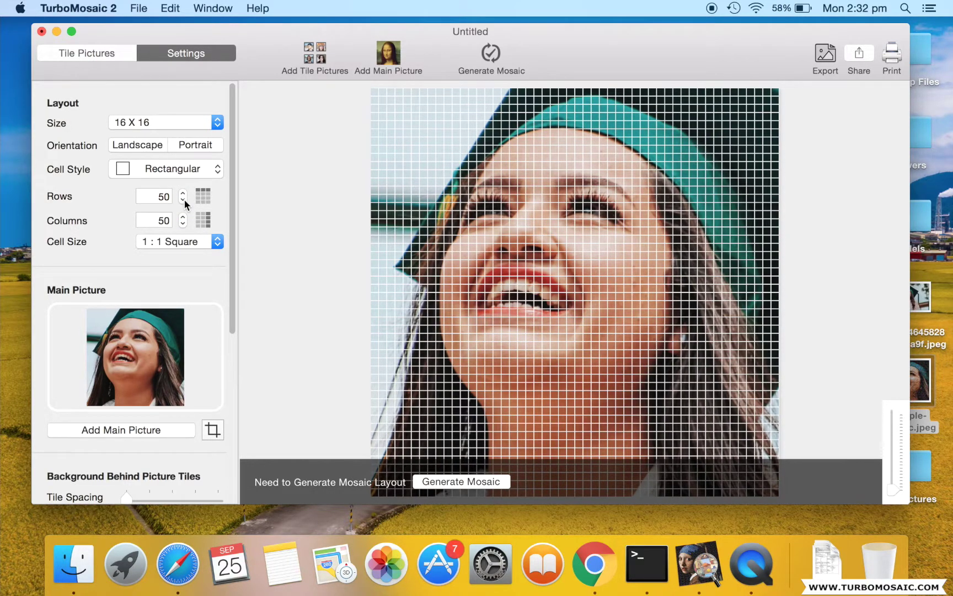
left_click(492, 55)
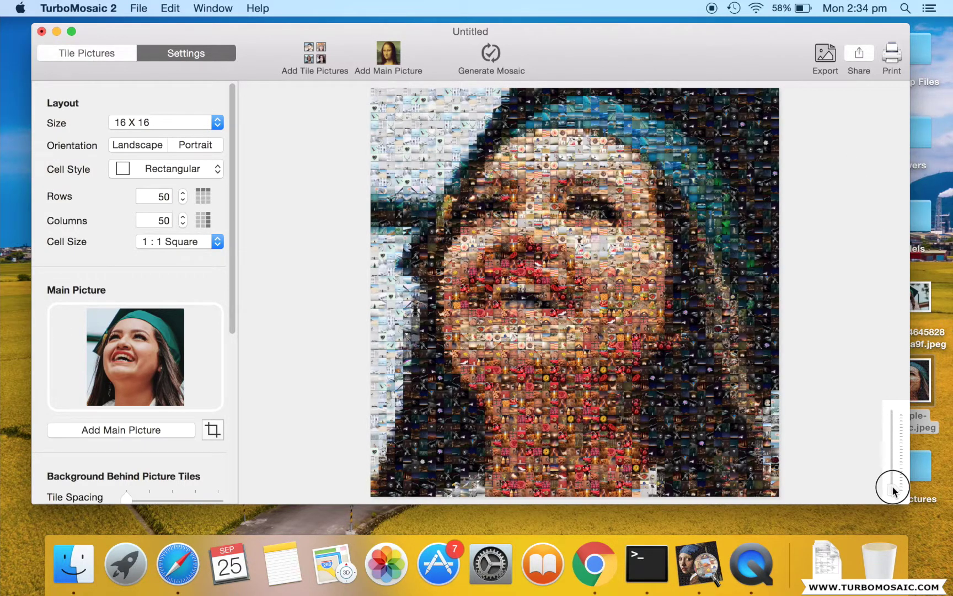
- Zoom into the mosaic's tiles, pan up to the forehead, then return to the whole face
left_click_drag(891, 485, 893, 439)
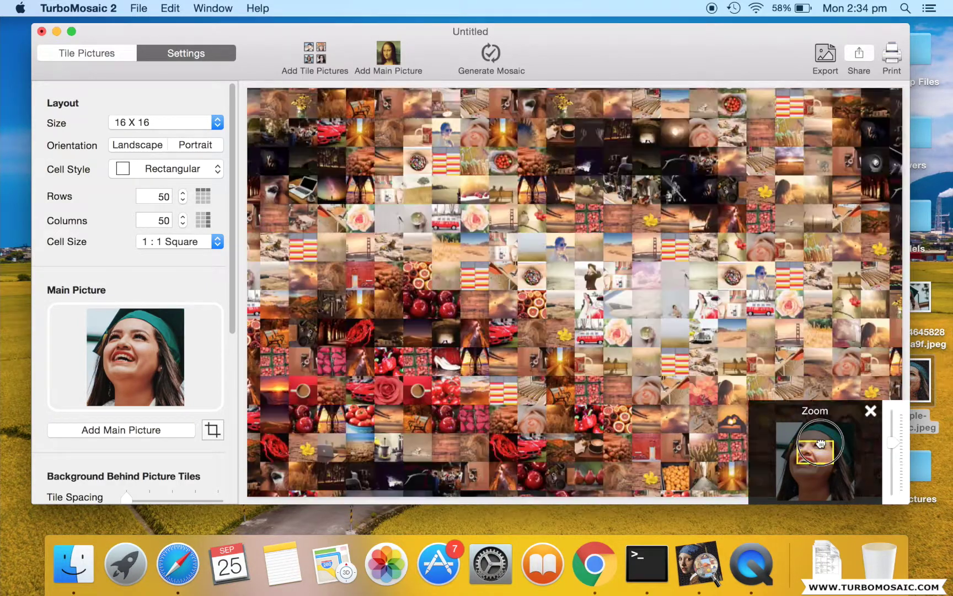
left_click_drag(819, 460, 822, 445)
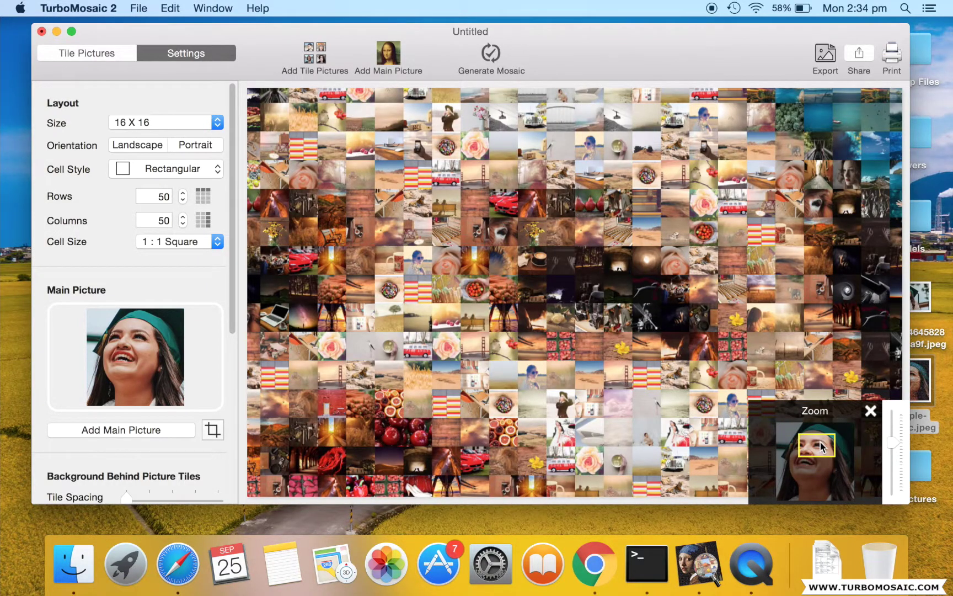
left_click(871, 410)
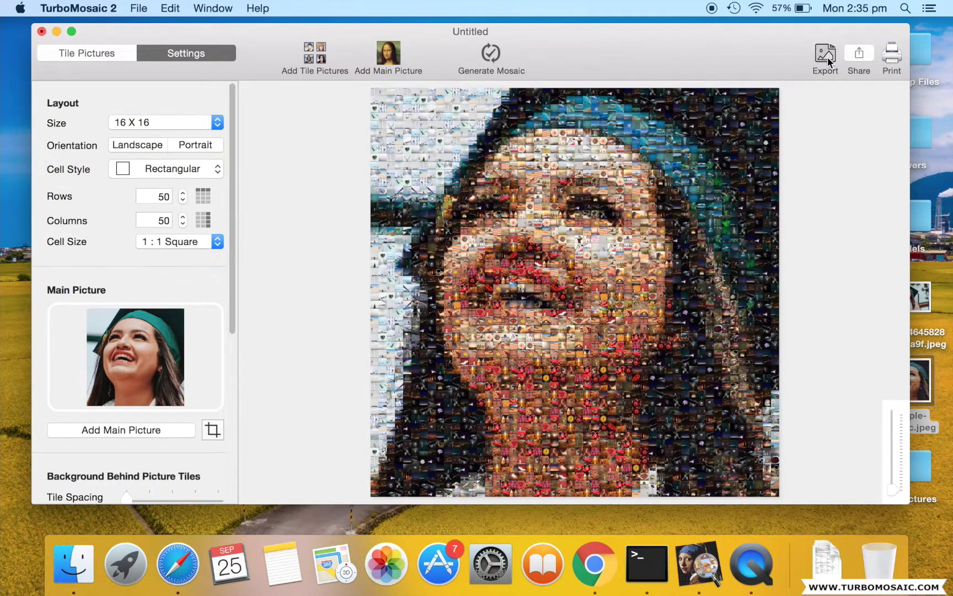
left_click(827, 57)
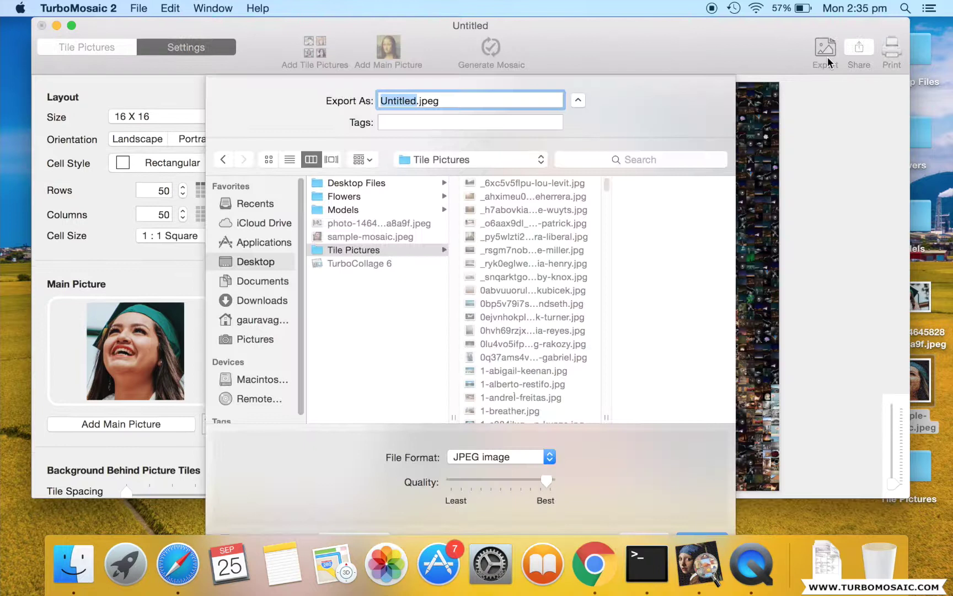
- Save the mosaic to the Desktop as output.jpeg and minimize the app window
left_click(257, 260)
type("output")
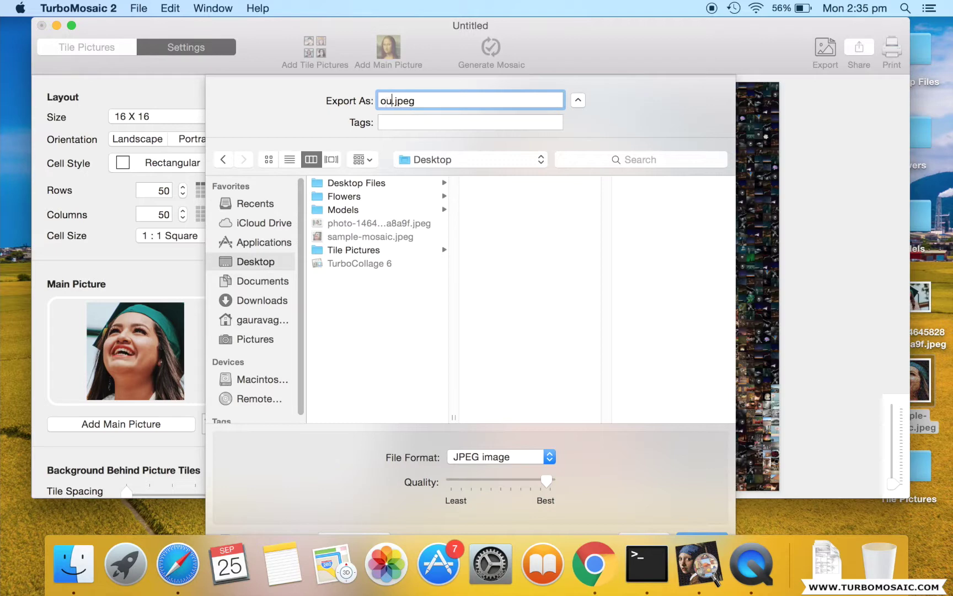
left_click(696, 535)
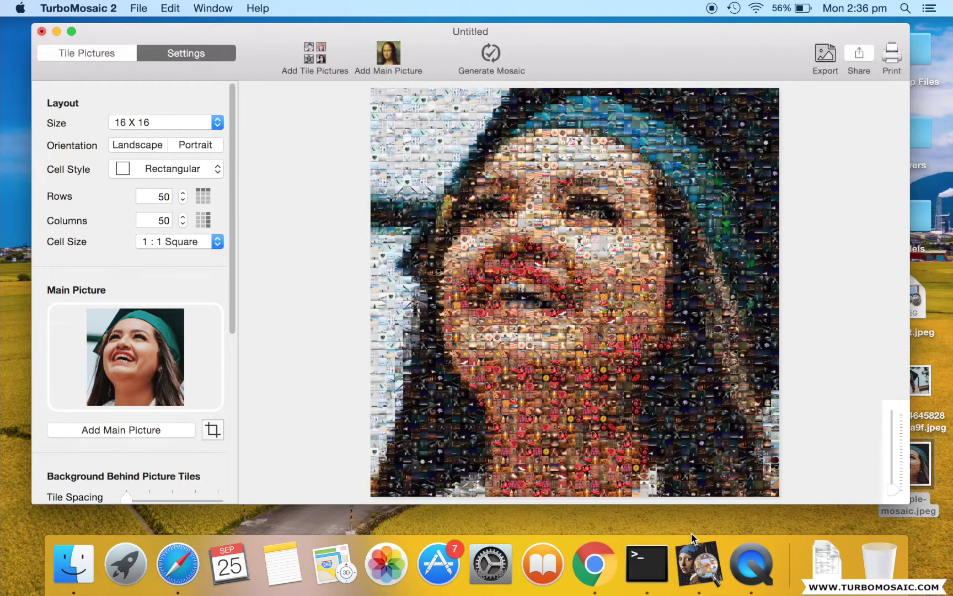
left_click(55, 31)
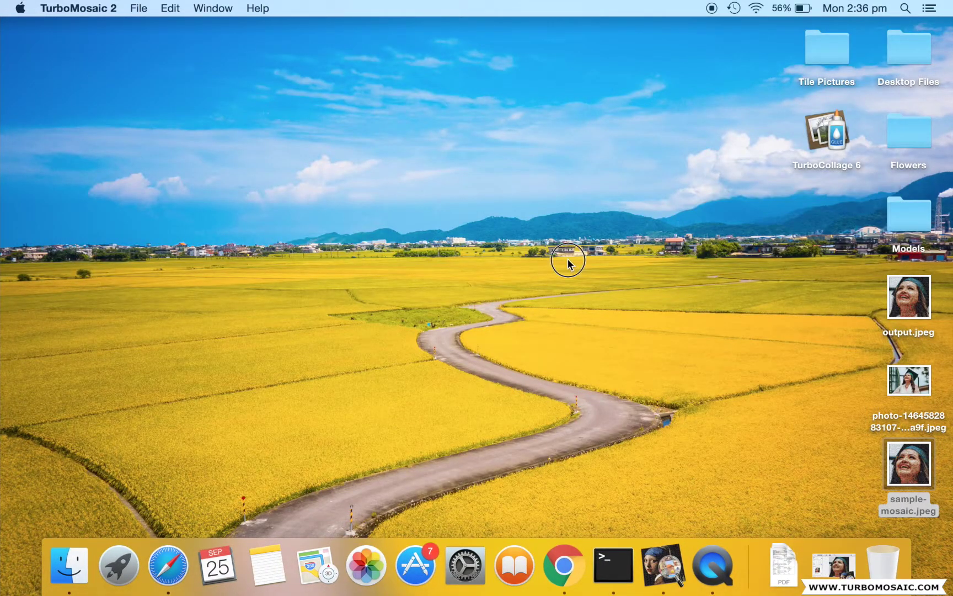
- Open output.jpeg in Preview and zoom in four times on its tile photos
left_click(568, 263)
double_click(909, 296)
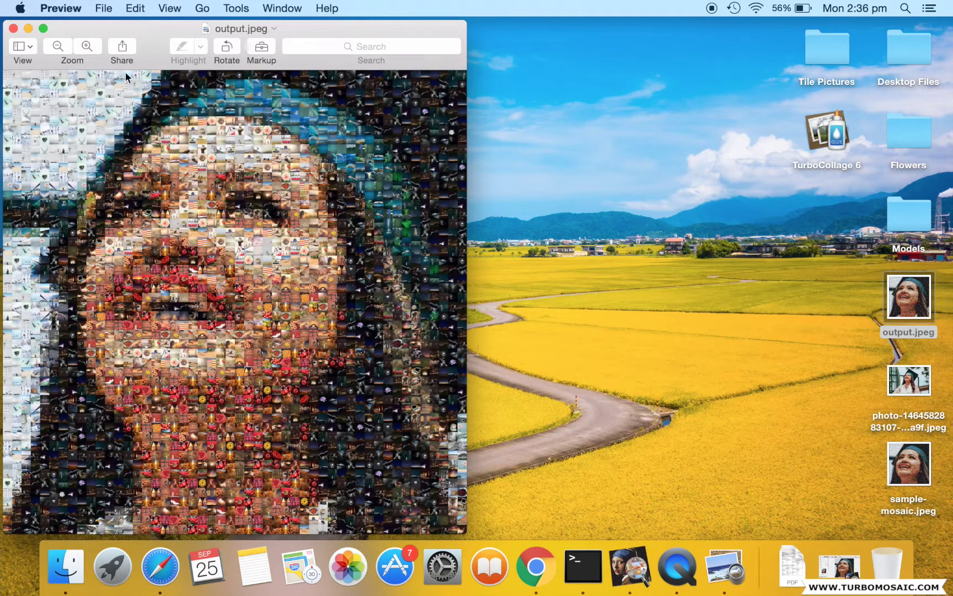
left_click(89, 45)
left_click(88, 45)
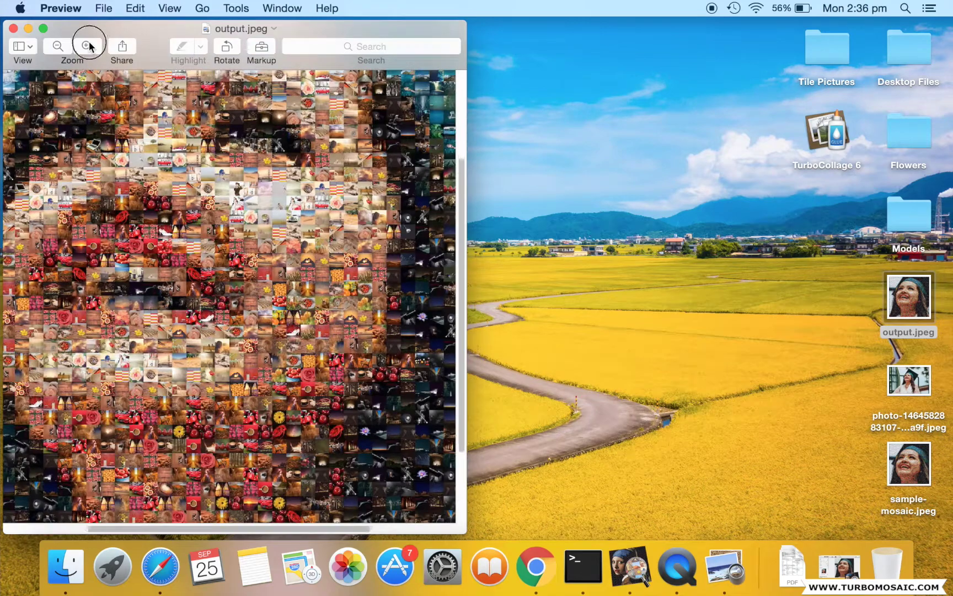
left_click(89, 46)
left_click(88, 46)
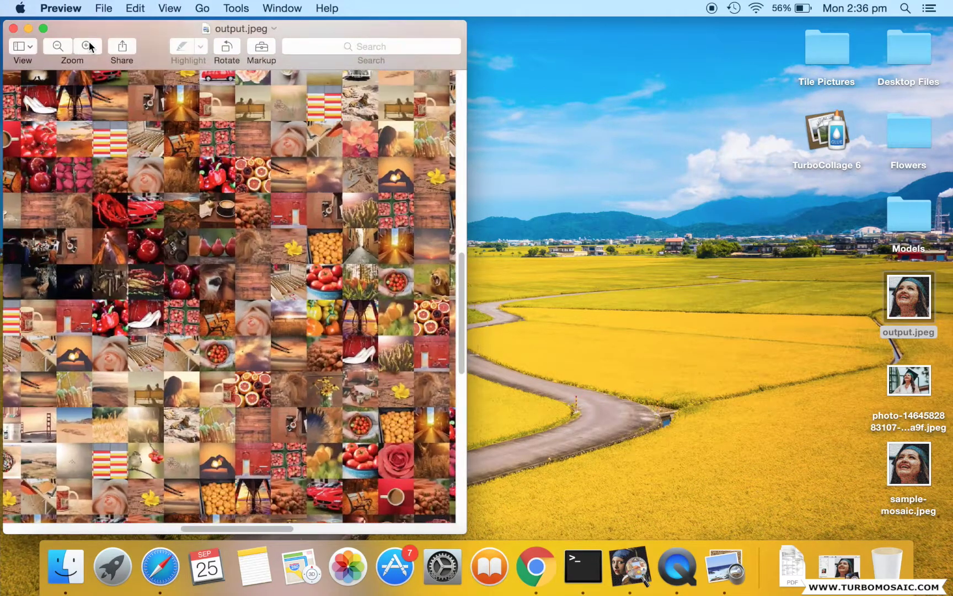